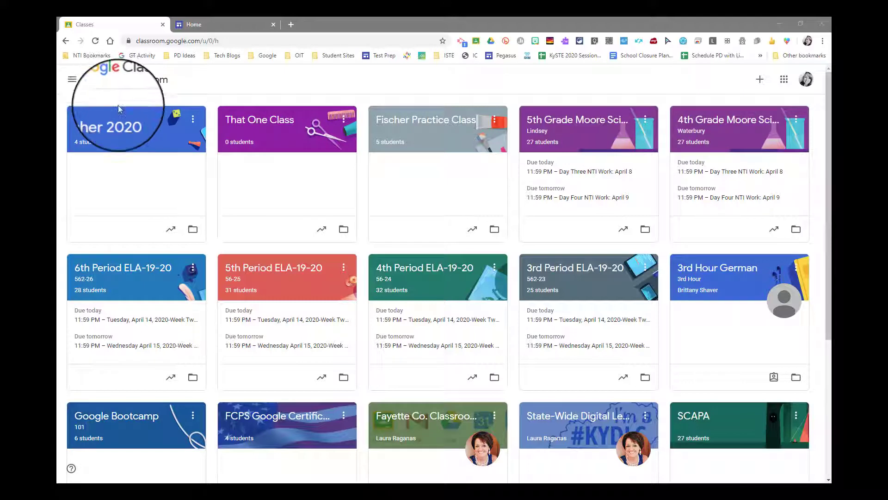
Open Fischer Practice Class's settings and scroll down to the Meet row under General.
left_click(438, 119)
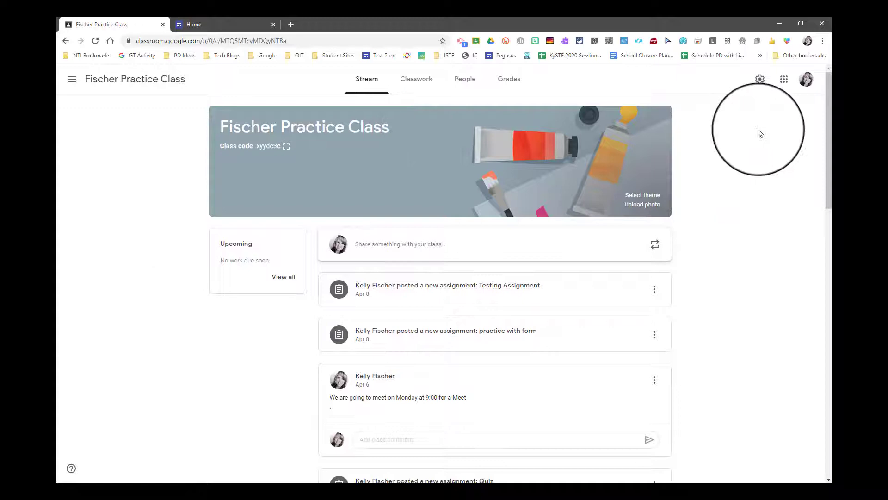
left_click(758, 84)
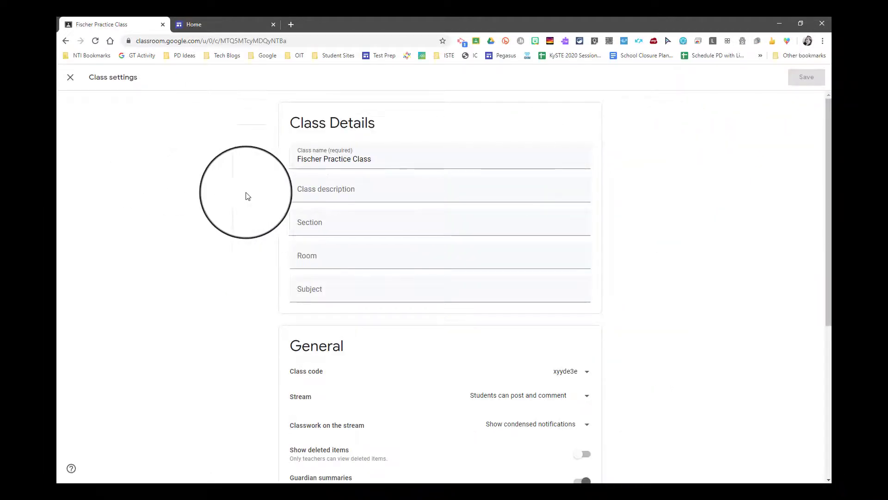
scroll(245, 194, "down", 5)
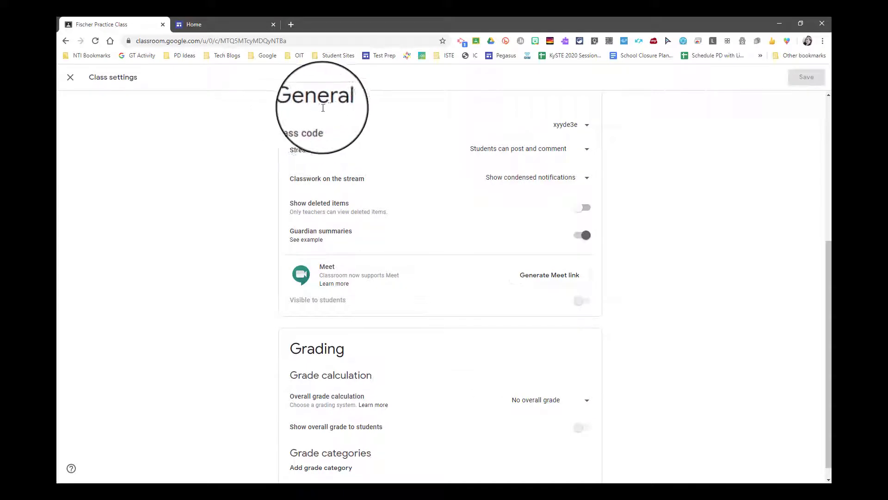
scroll(318, 262, "down", 1)
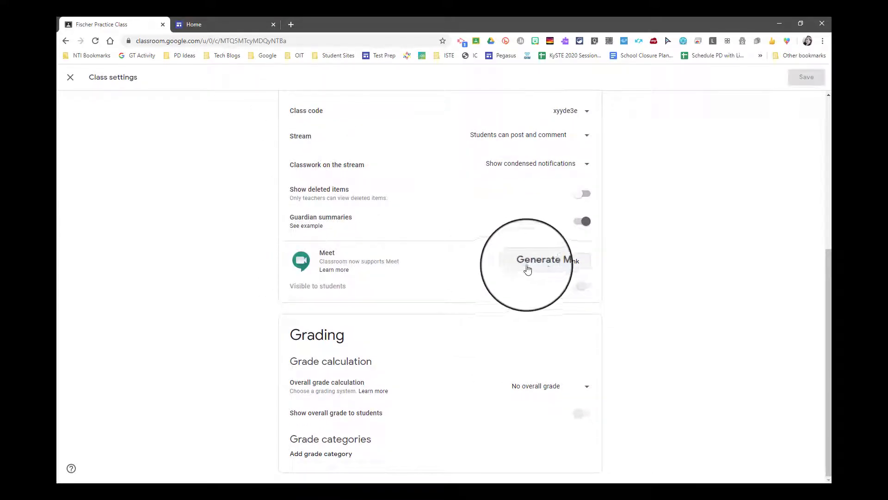
Generate a Meet link for Fischer Practice Class, keep it visible to students, and save.
left_click(546, 265)
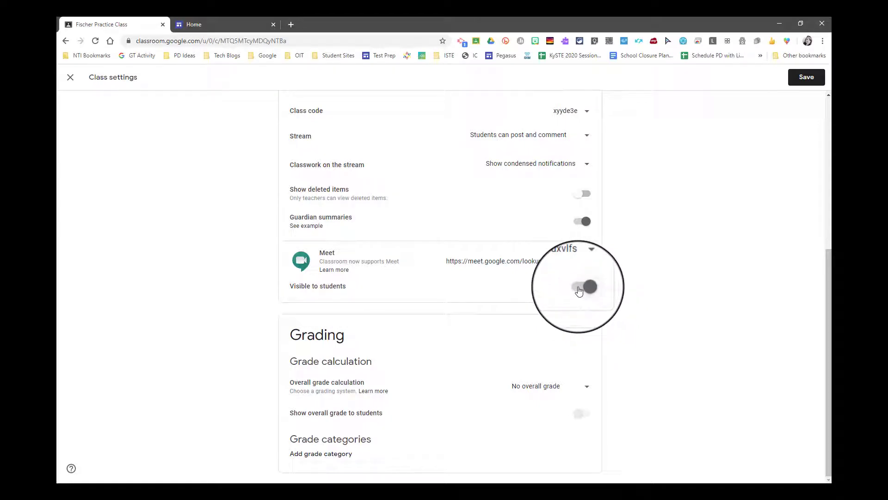
left_click(579, 289)
left_click(584, 290)
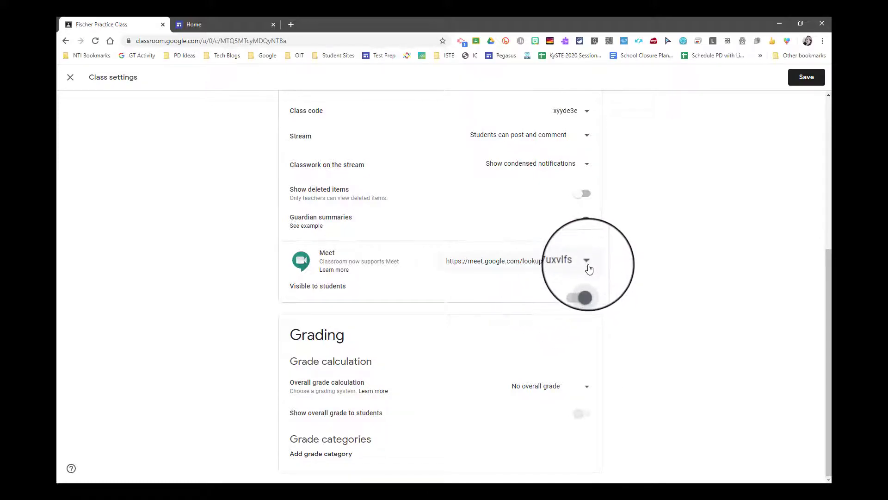
left_click(588, 268)
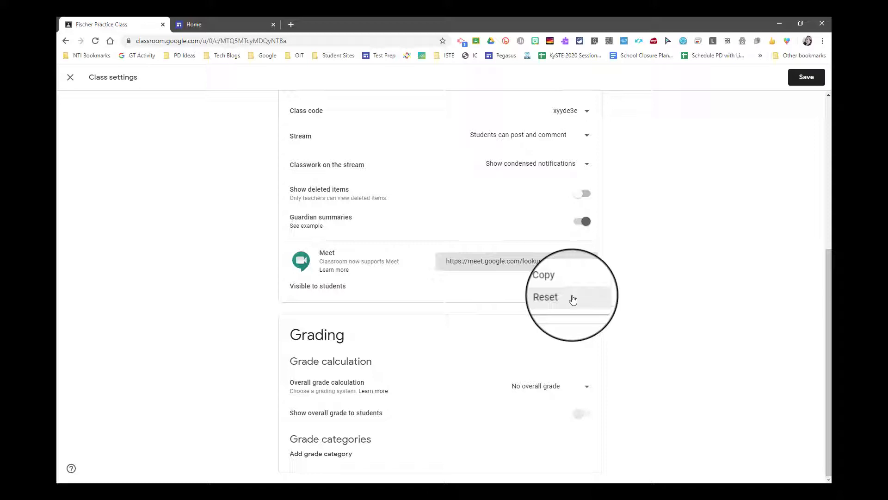
left_click(624, 295)
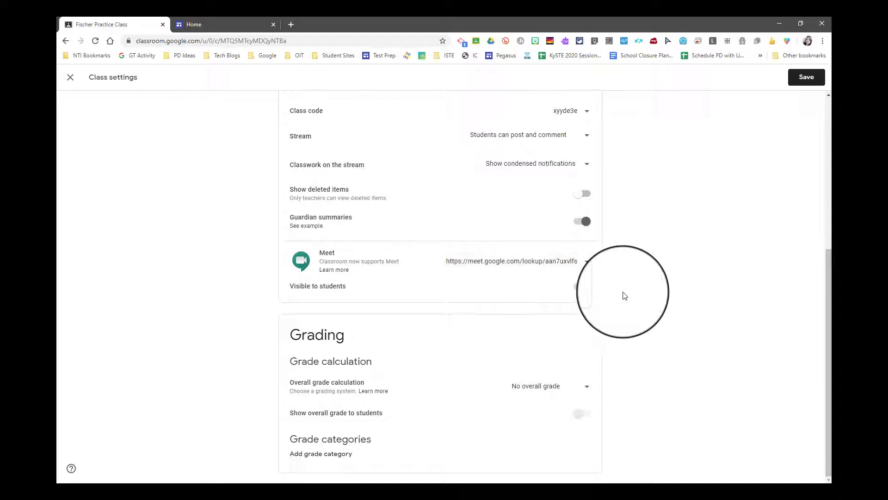
left_click(582, 286)
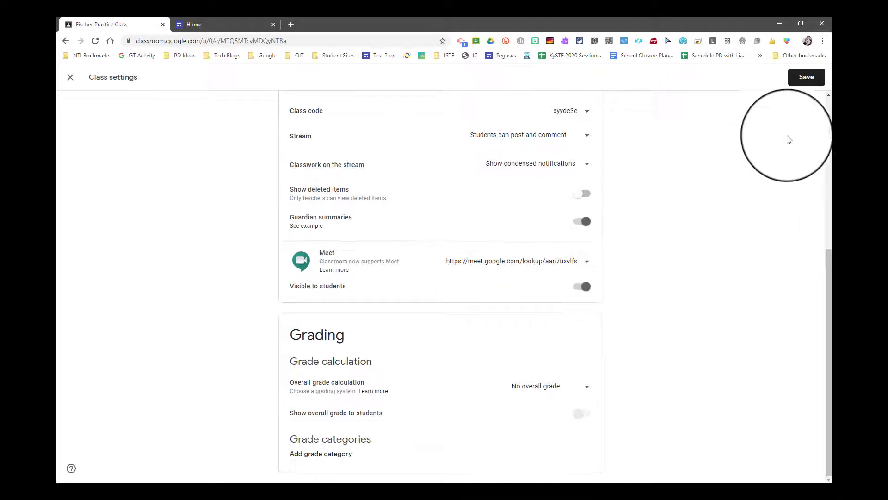
left_click(807, 78)
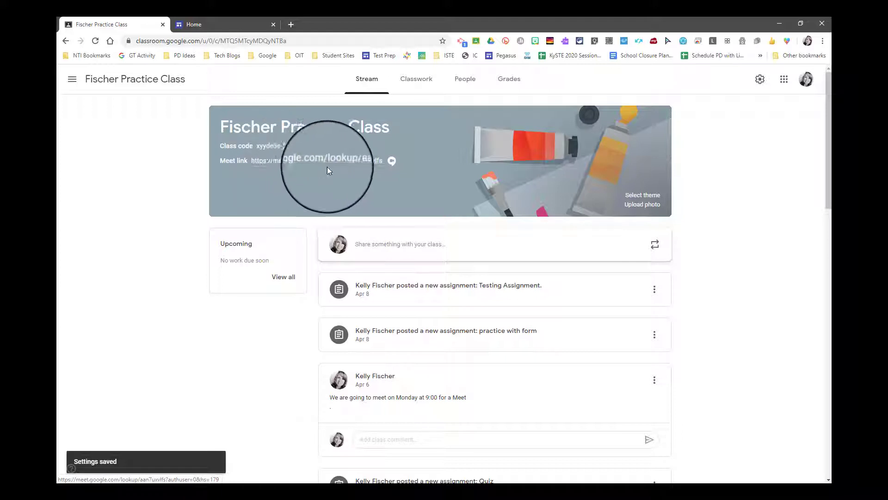
Visit Classwork, then return to the Stream showing the Meet link in the banner.
left_click(418, 83)
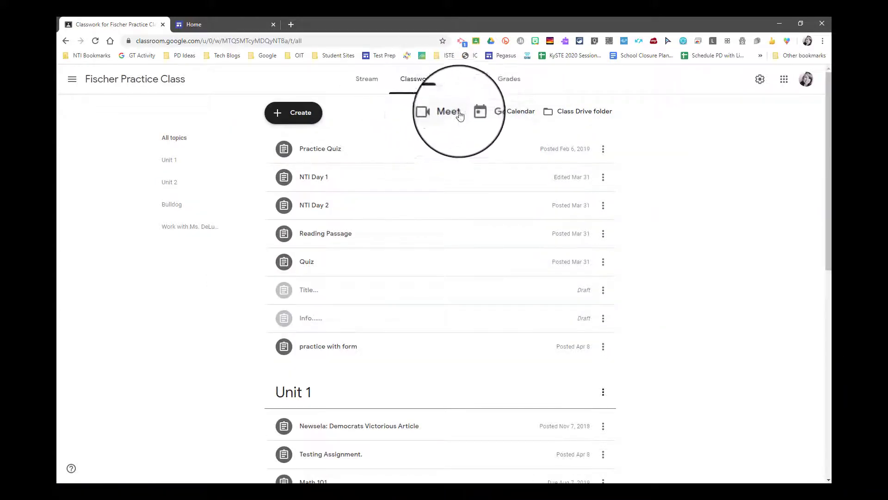
left_click(374, 84)
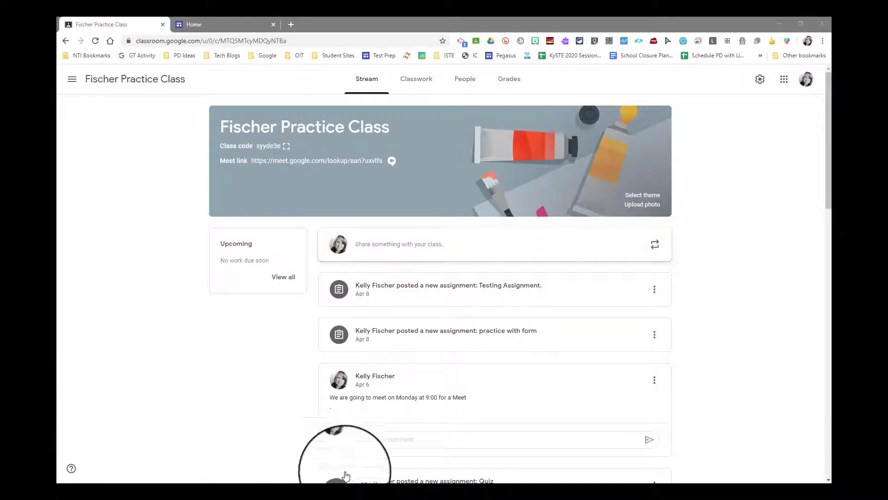
mouse_move(431, 491)
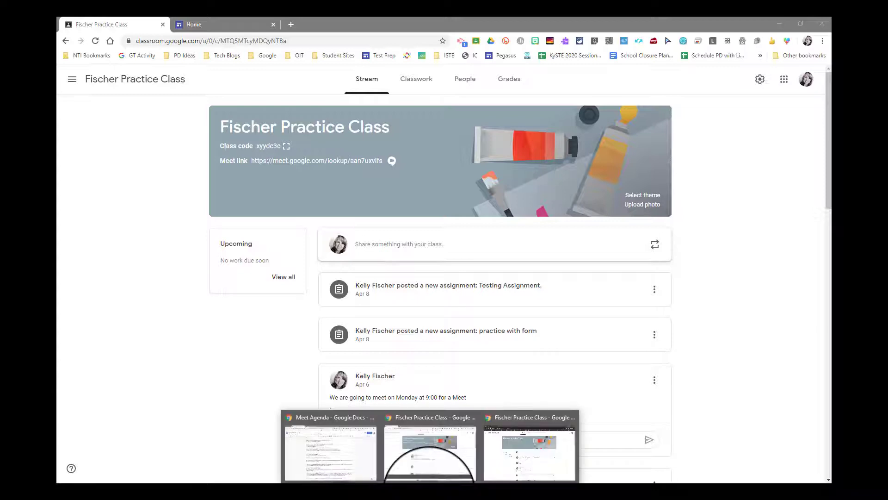
left_click(523, 471)
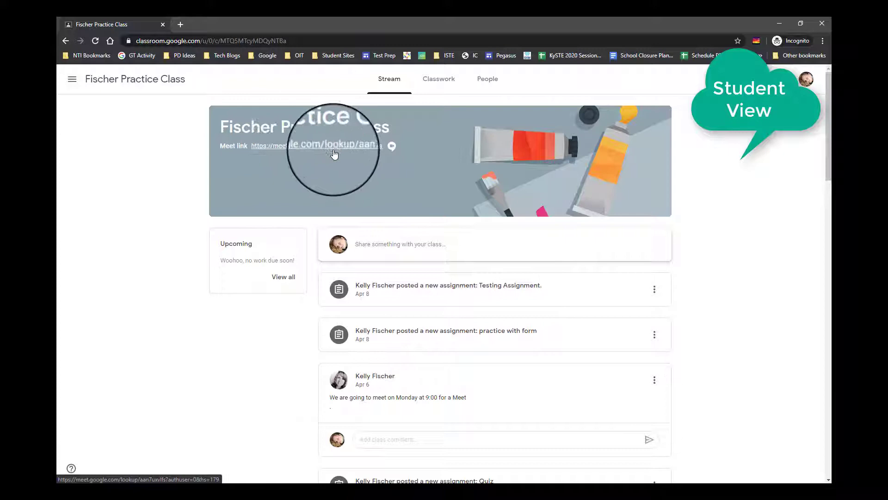
left_click(319, 146)
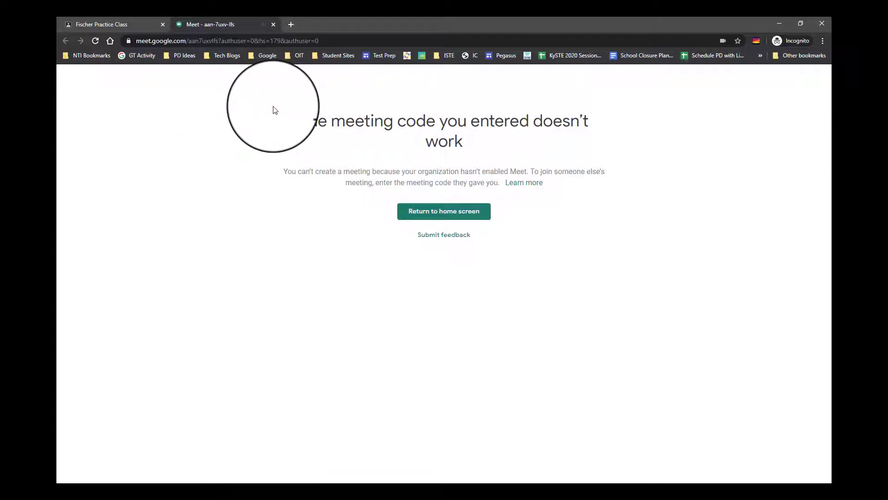
left_click(274, 25)
left_click(822, 23)
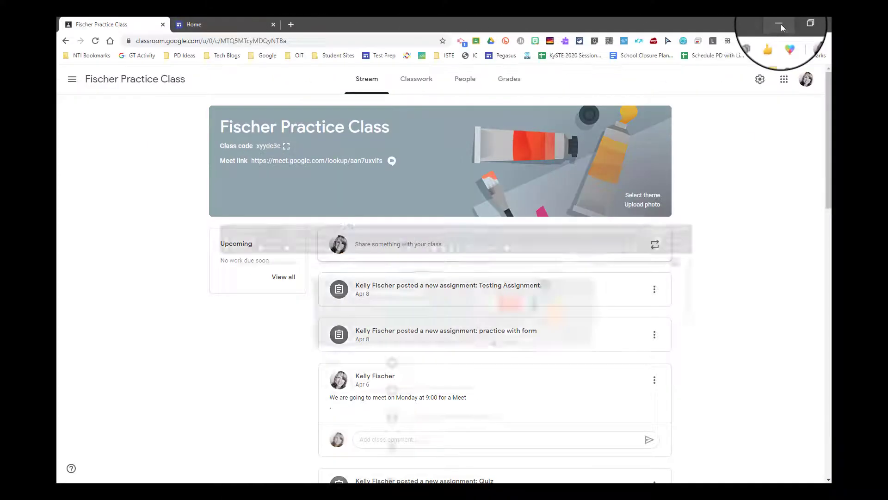
left_click(291, 162)
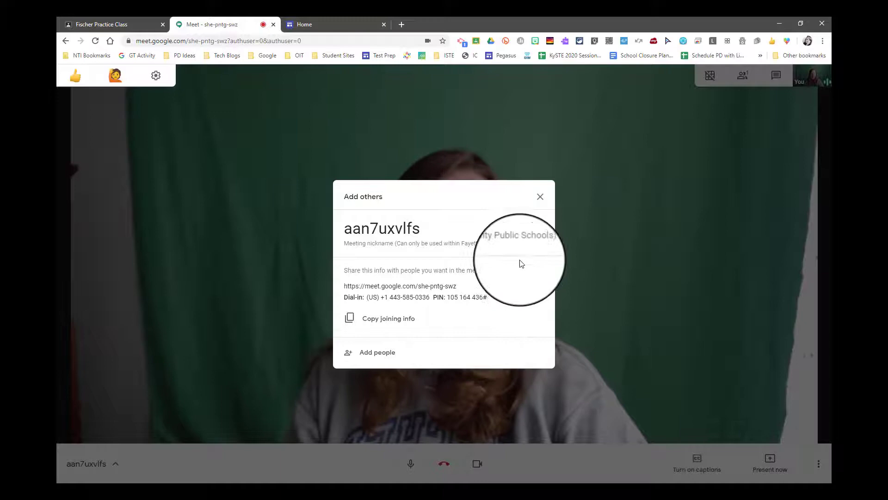
left_click(540, 196)
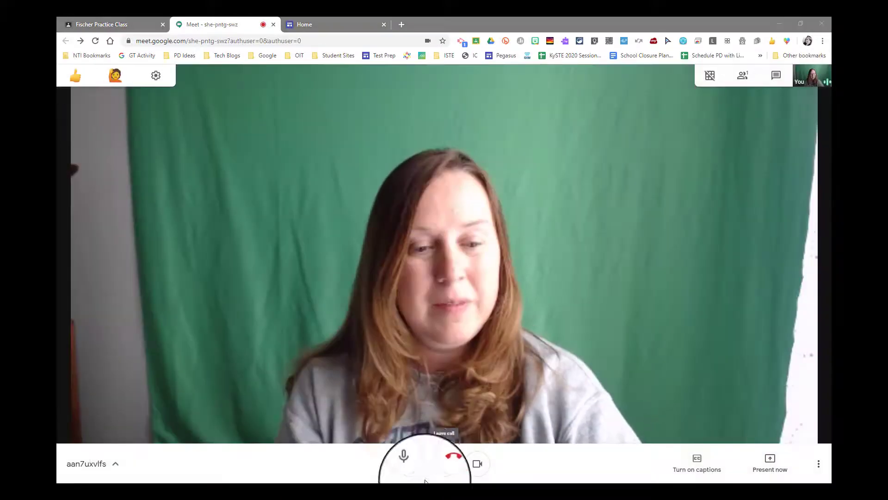
left_click(404, 457)
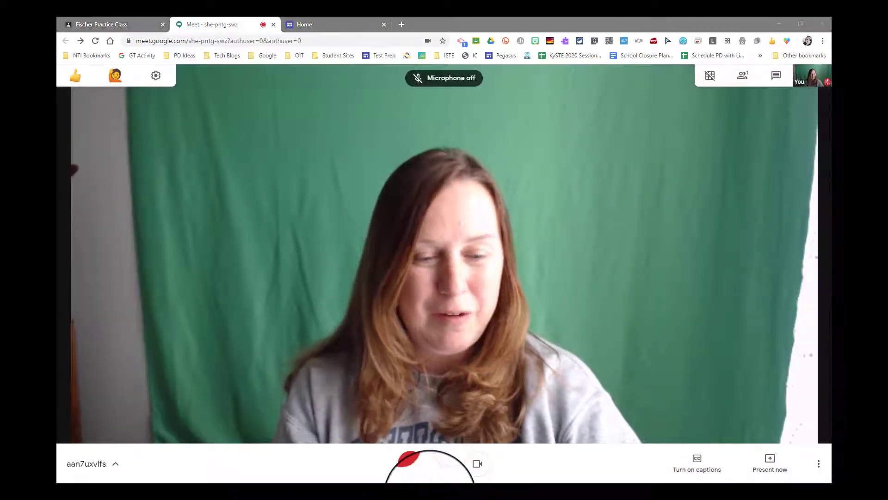
In the student's window, join the class meeting through the banner Meet link.
mouse_move(456, 481)
left_click(520, 451)
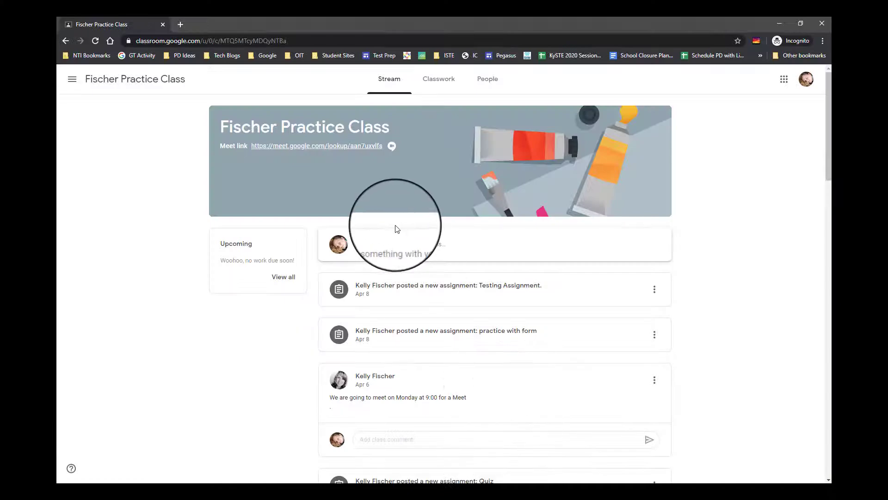
left_click(329, 147)
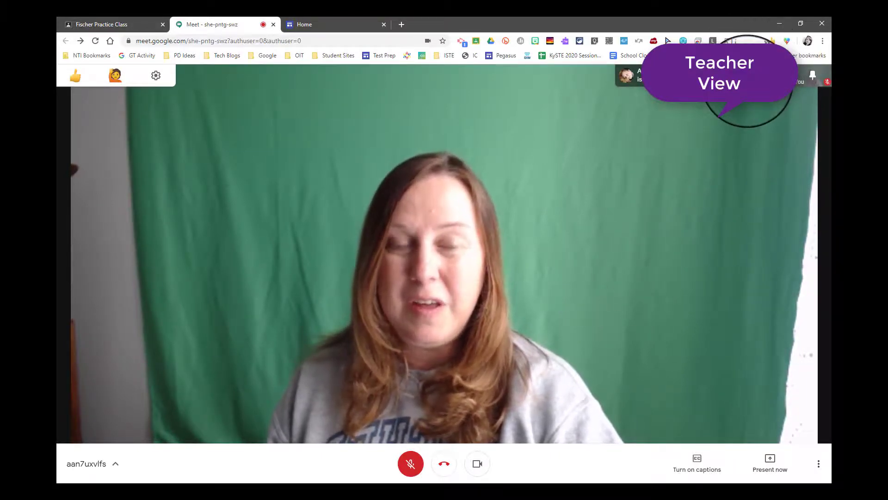
Remove the student from the call via the People panel and confirm.
left_click(747, 79)
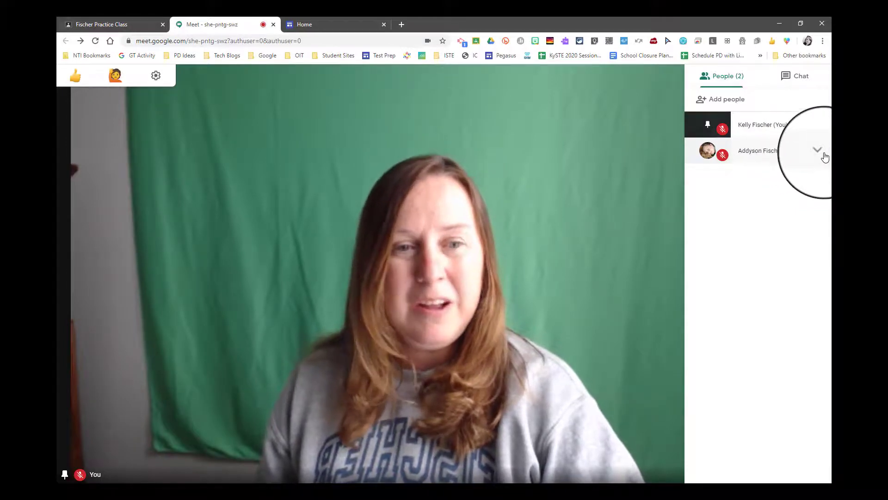
left_click(823, 156)
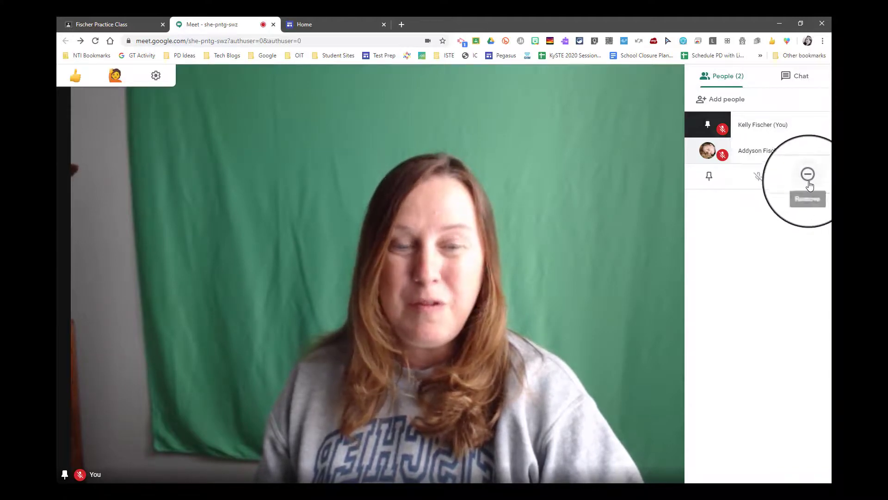
left_click(809, 181)
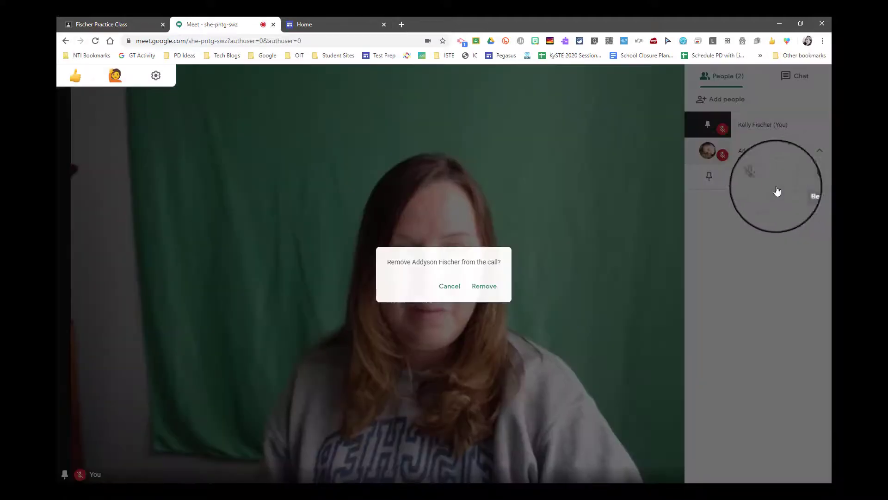
left_click(486, 292)
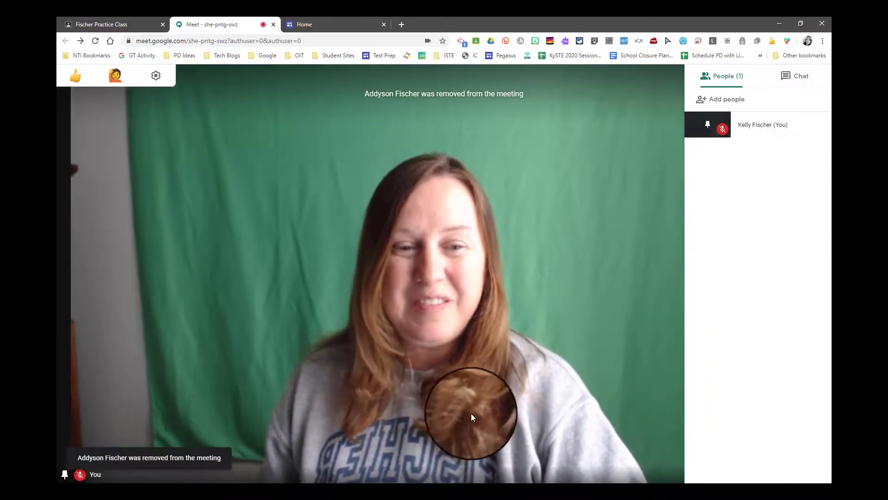
Leave the Meet call as the teacher and close the meeting tab.
mouse_move(418, 470)
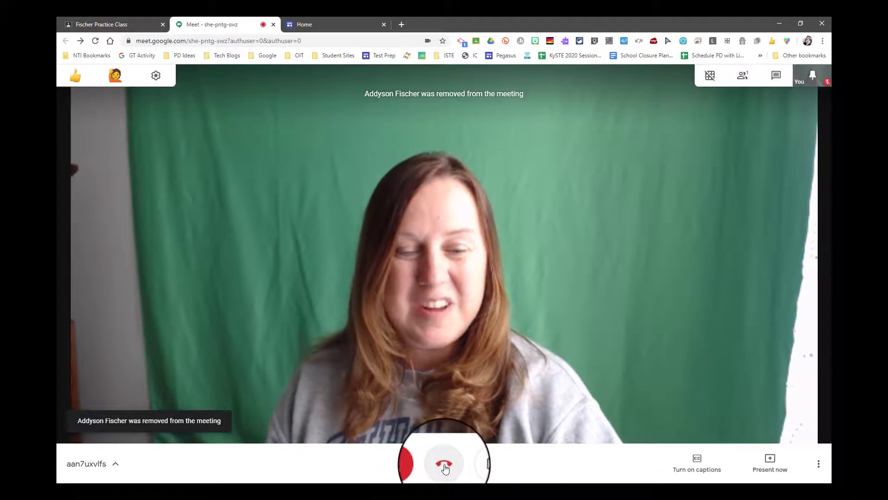
left_click(445, 464)
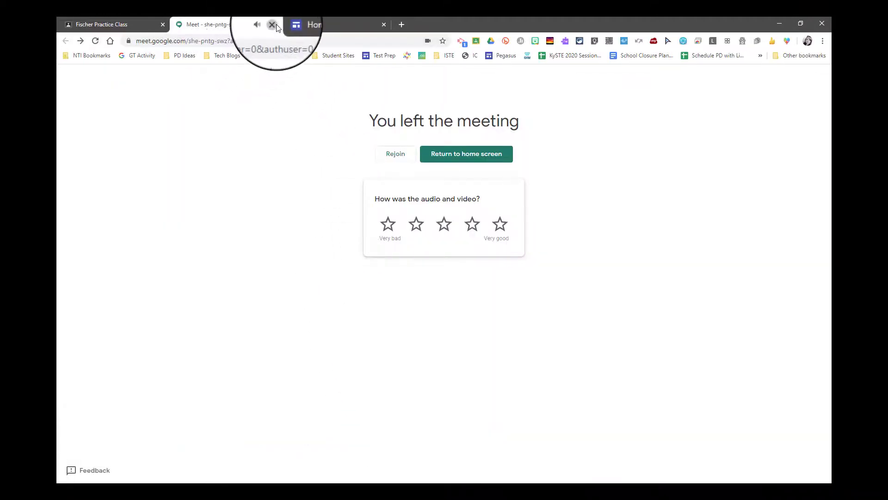
left_click(276, 24)
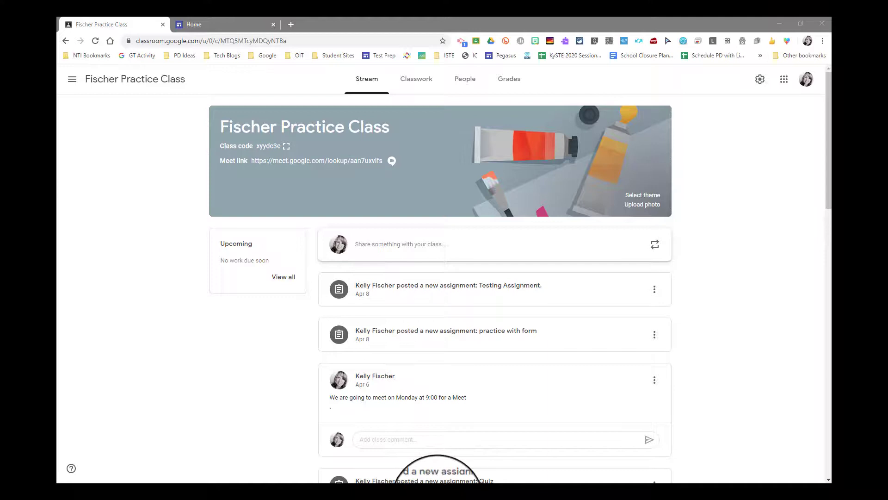
As the student, retry the banner Meet link, see the meeting-code error, and return to the class stream.
mouse_move(437, 490)
left_click(528, 455)
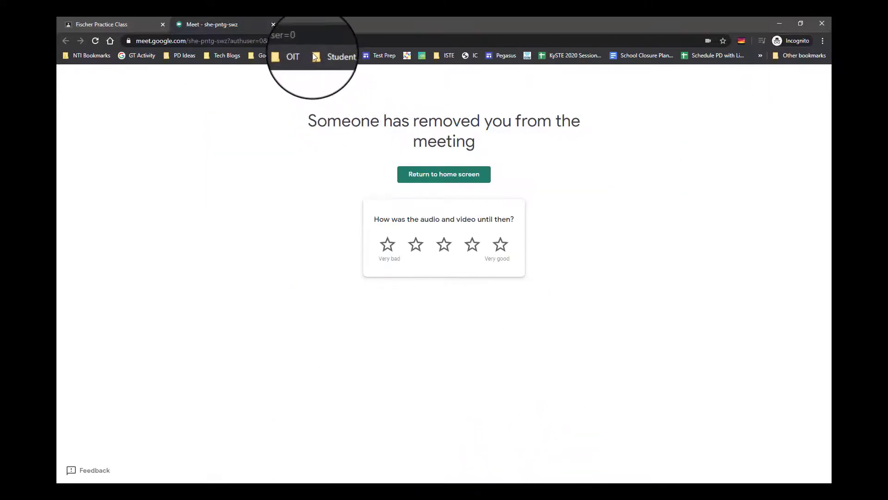
left_click(272, 25)
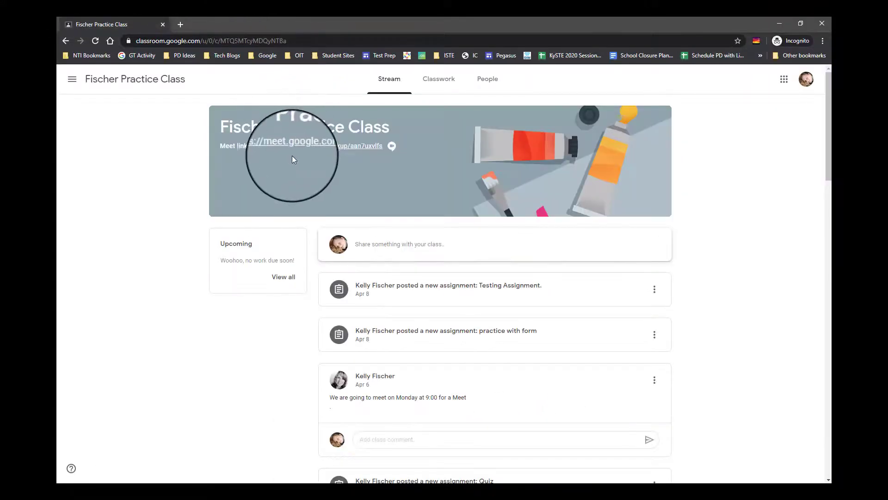
left_click(308, 147)
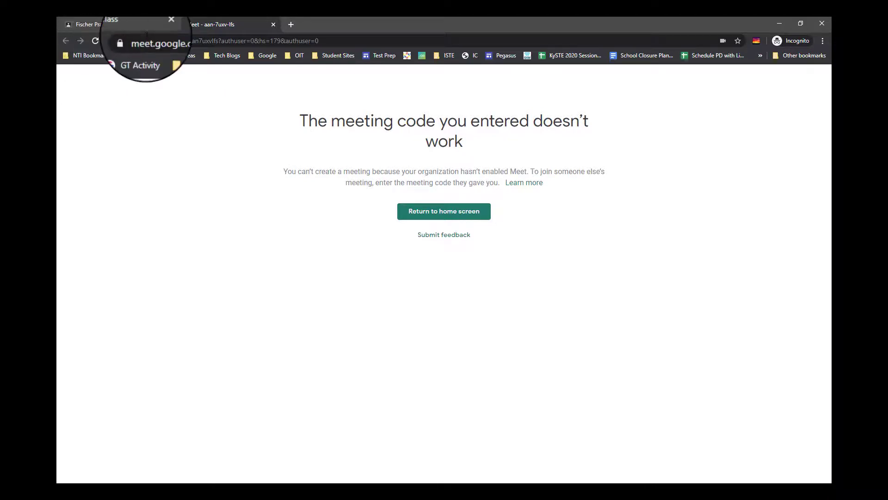
left_click(143, 27)
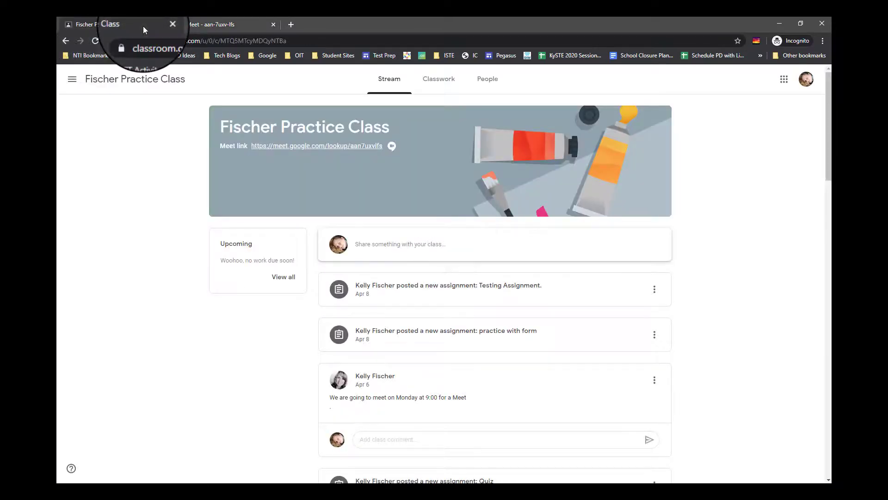
From the teacher's class page, open the Meet lobby for aan7uxvlfs, then close it.
left_click(779, 25)
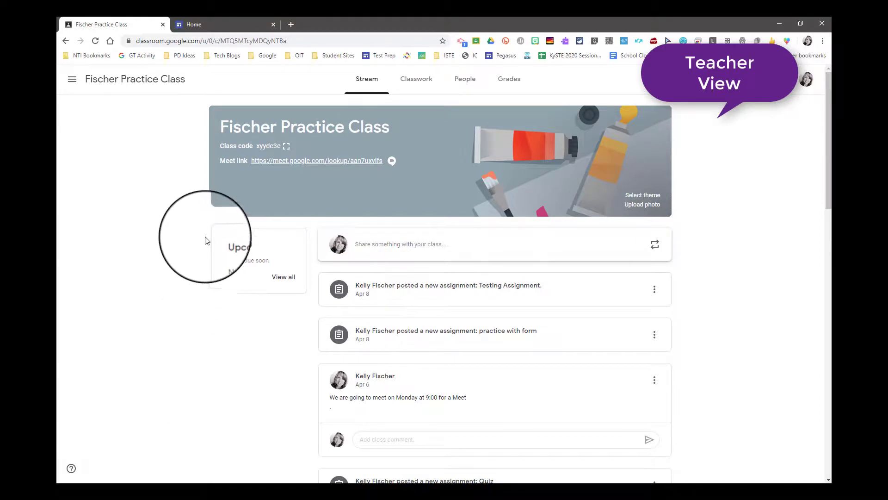
left_click(297, 162)
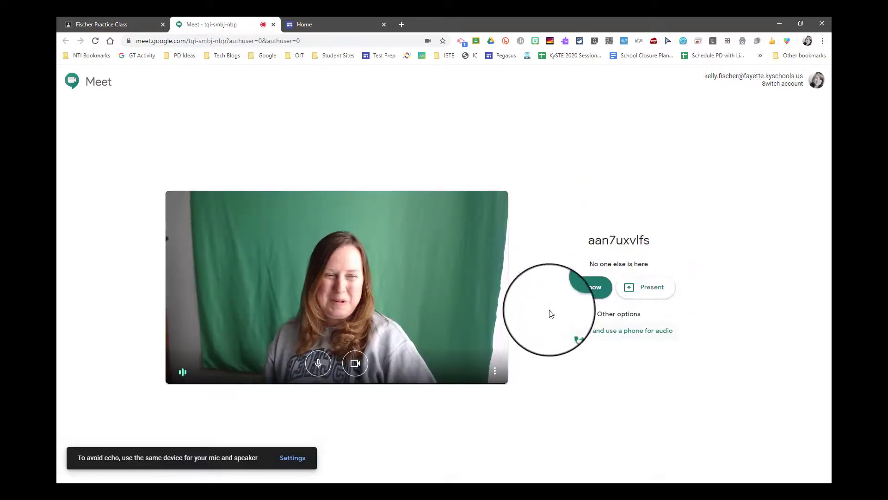
left_click(273, 26)
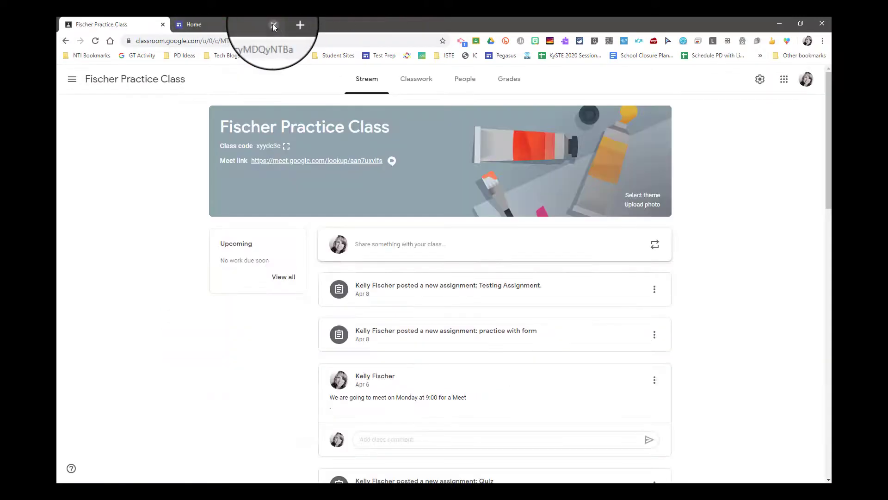
Turn off the Meet link's visibility to students in Class settings, save, and begin a class post.
left_click(760, 88)
scroll(674, 370, "down", 3)
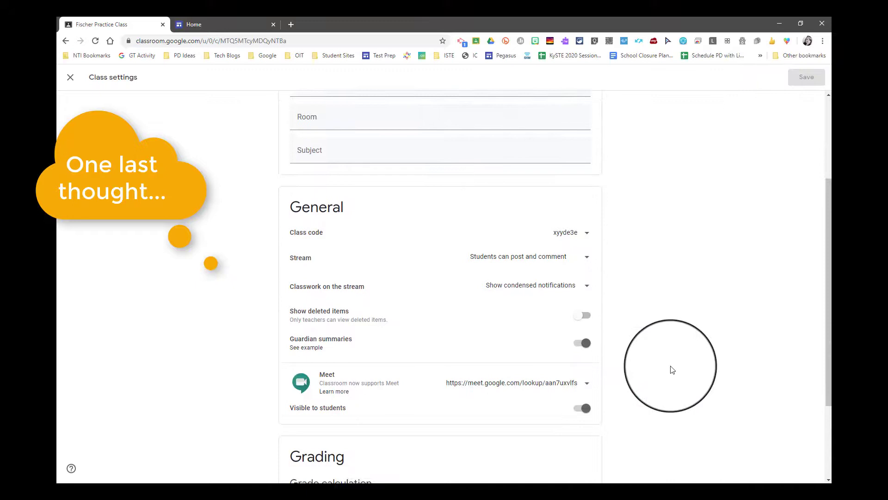
scroll(672, 369, "down", 1)
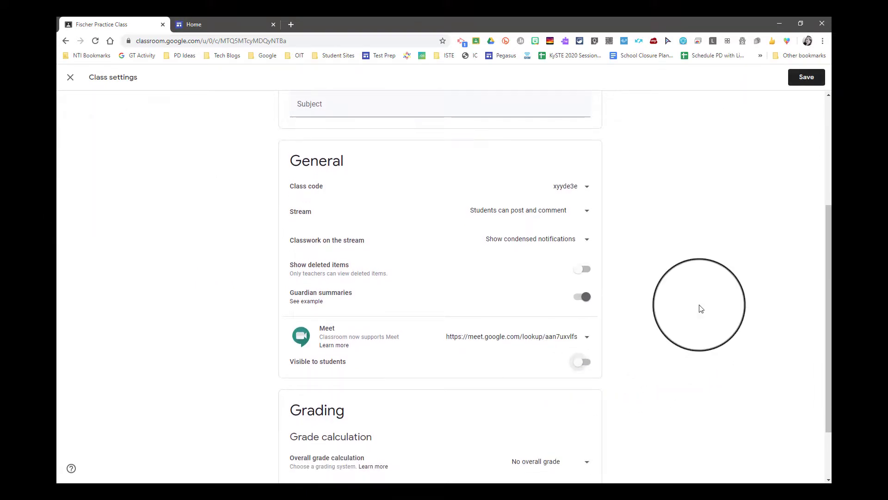
left_click(806, 77)
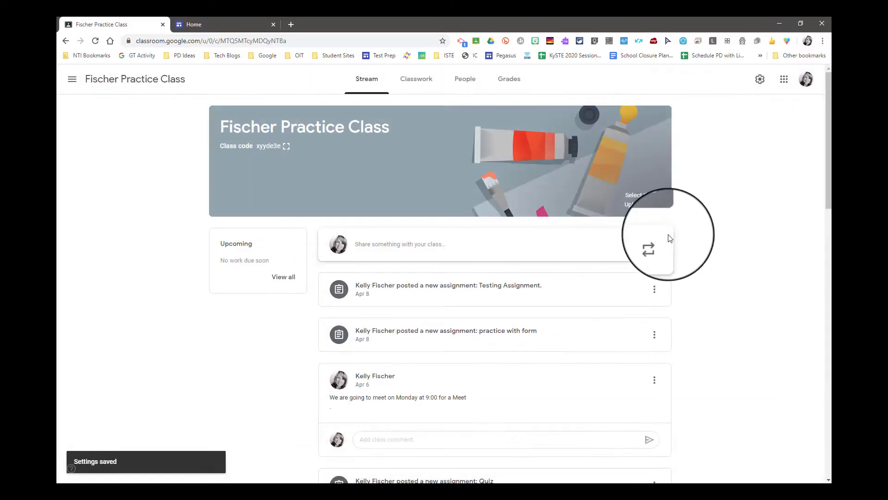
left_click(459, 247)
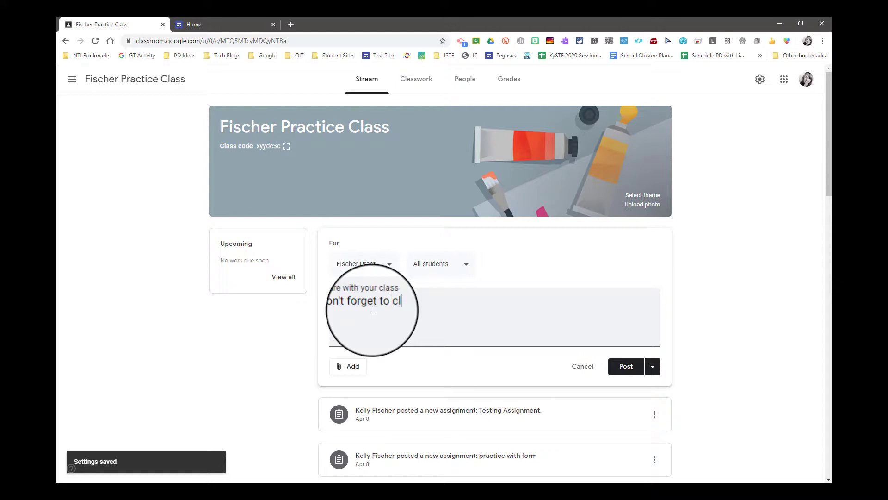
Post a reminder to click the box above at meet time, ending "See you tomorrow at 10 am!".
type("e b")
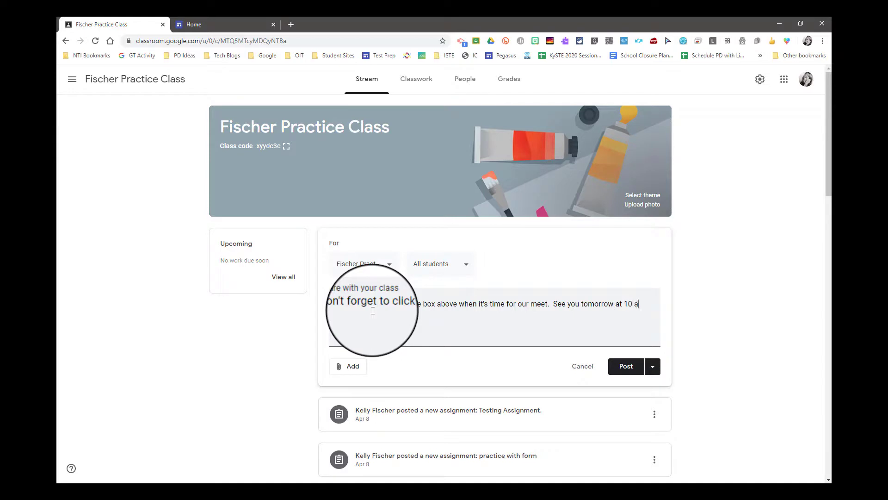
left_click(624, 366)
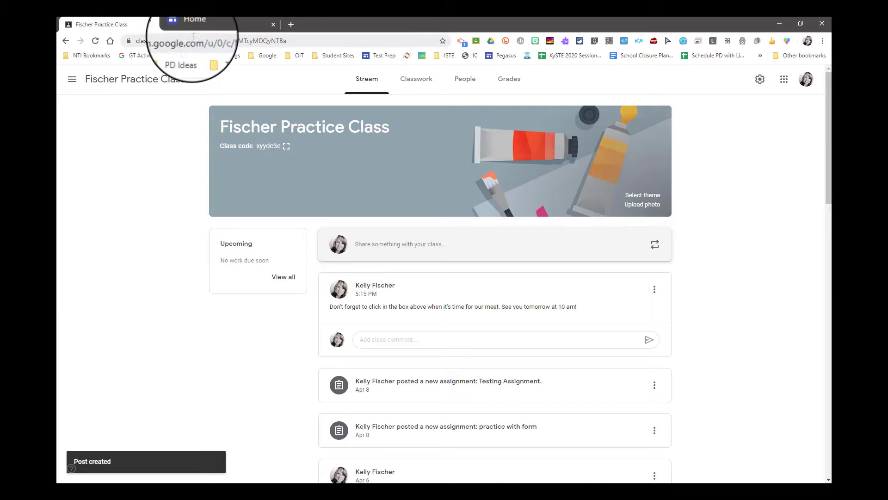
On the NTI Resources site, go to Teacher Resources > Online Meeting Tools and find the How-To Directions.
left_click(198, 23)
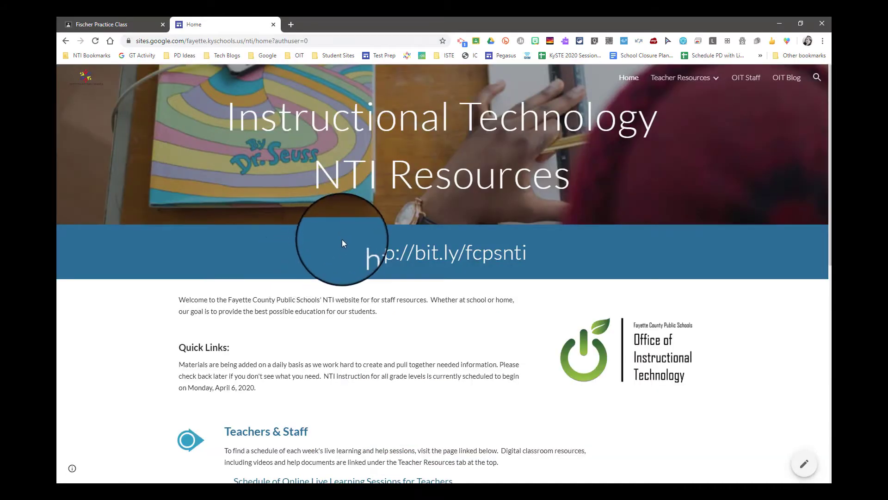
mouse_move(712, 85)
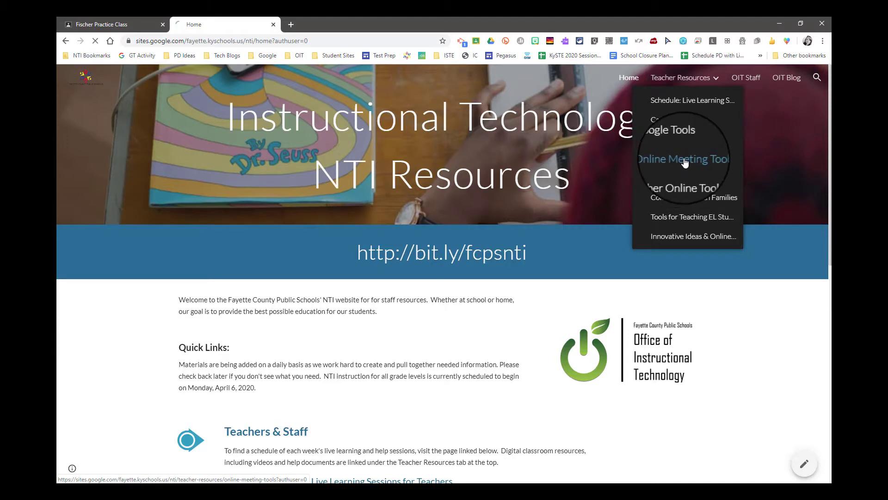
left_click(685, 161)
scroll(412, 384, "down", 4)
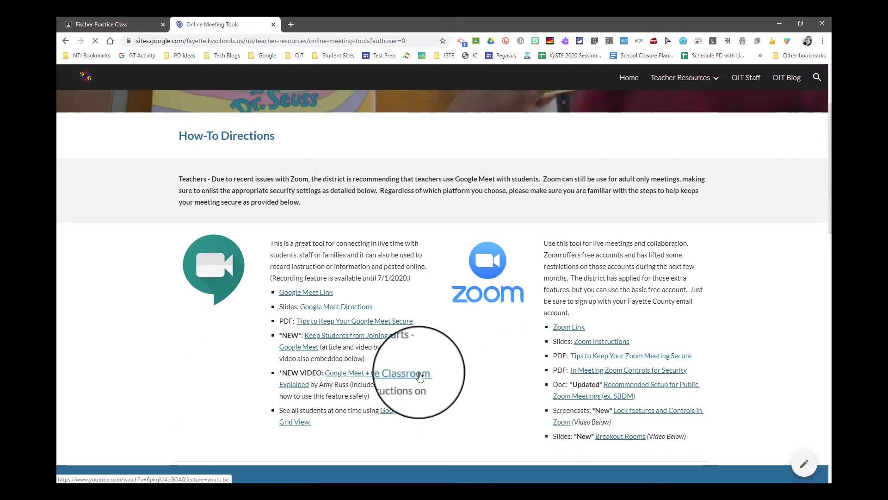